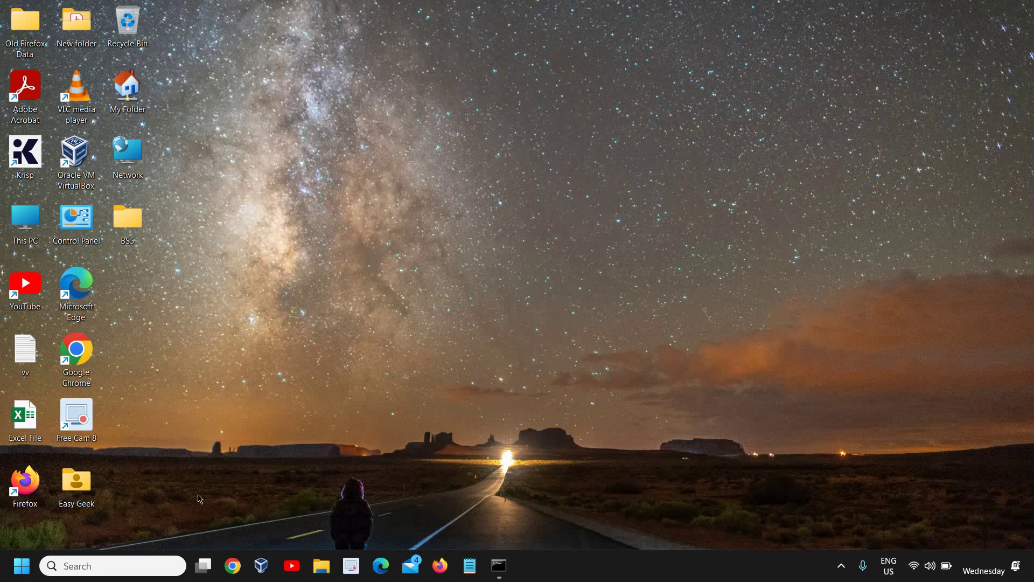
# Step: Start a Windows search for cmd from the taskbar Search box
pyautogui.click(83, 569)
pyautogui.write('cm')
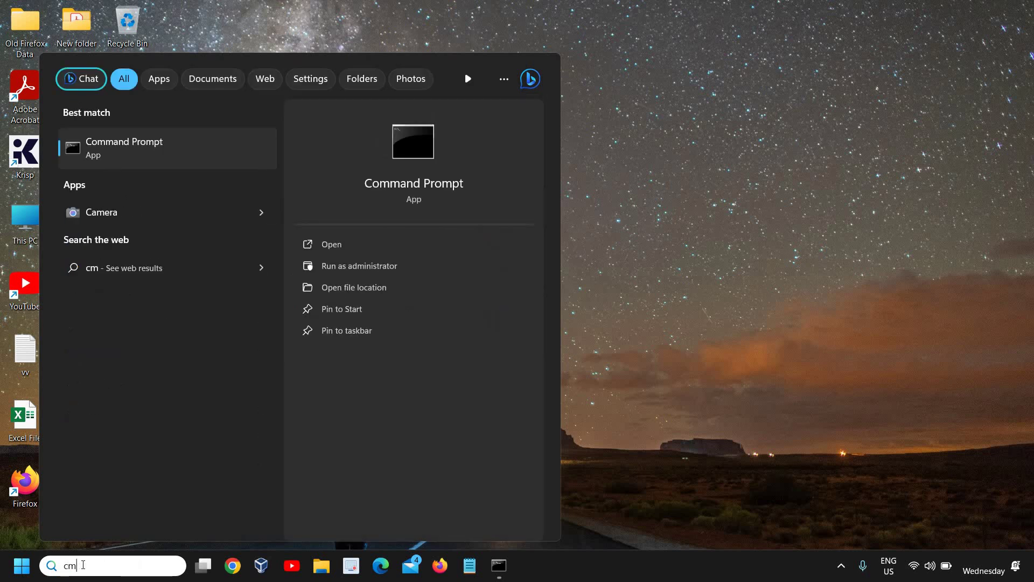
pyautogui.write('d')
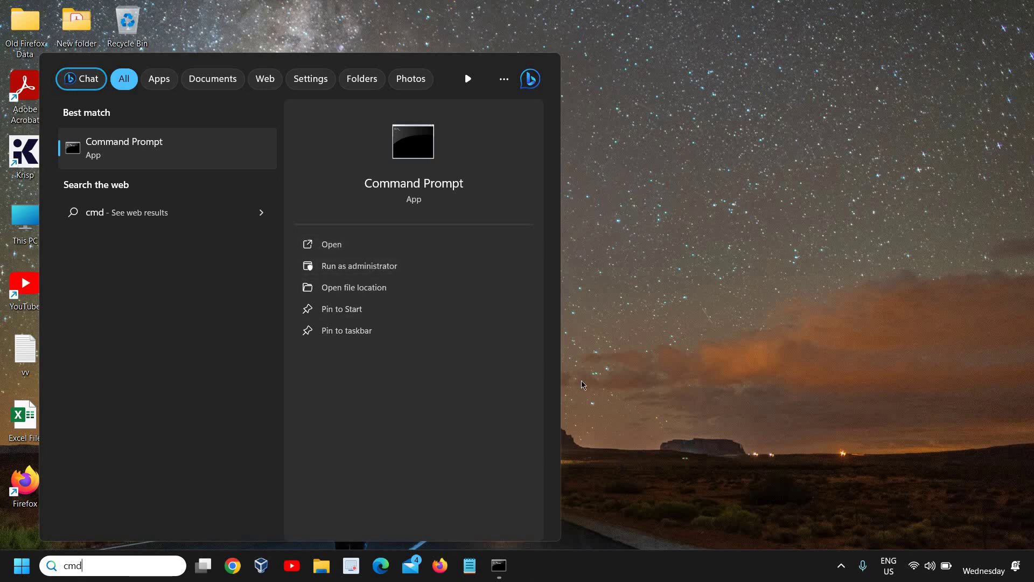
pyautogui.click(499, 565)
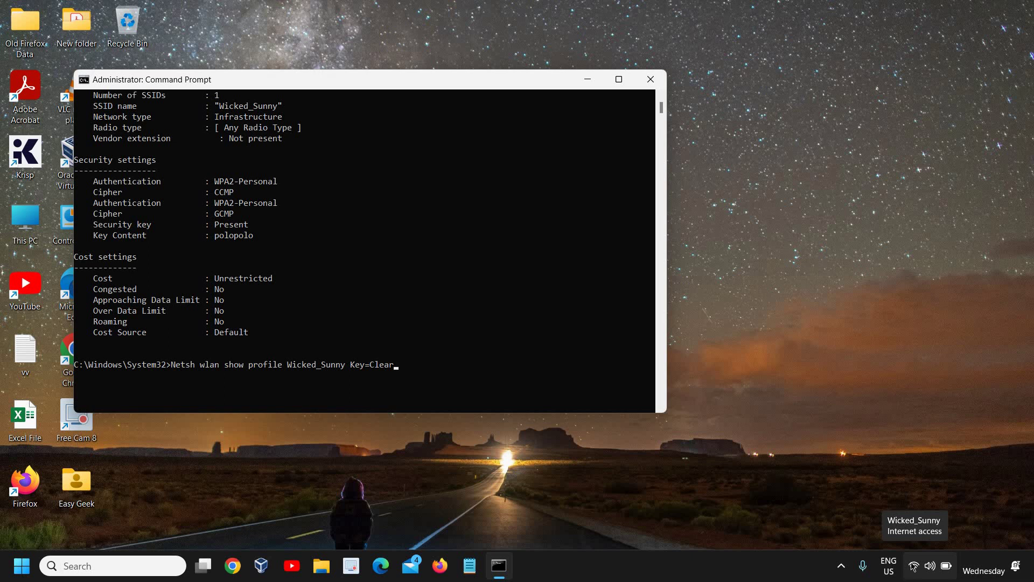
pyautogui.click(914, 566)
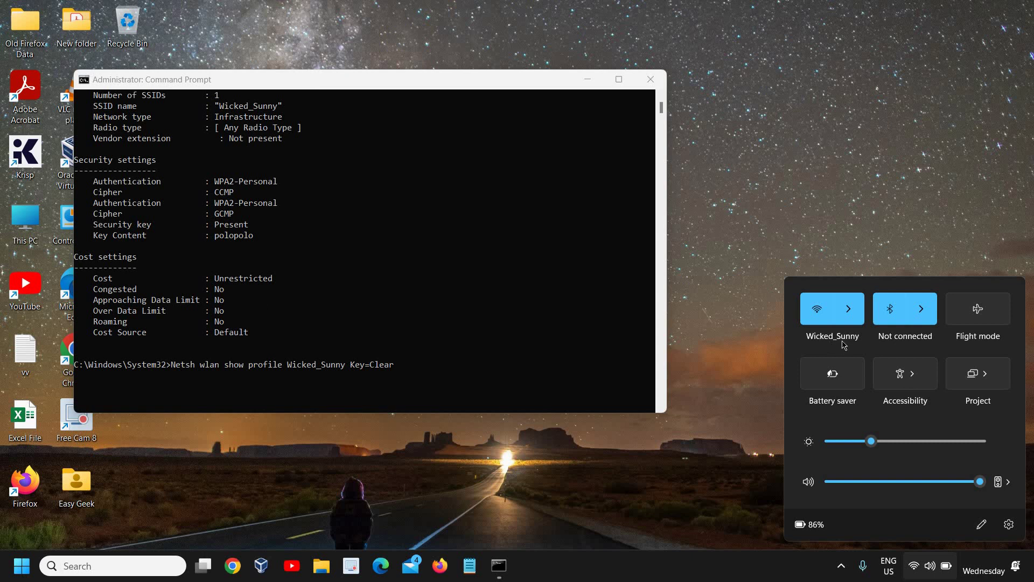
pyautogui.click(313, 377)
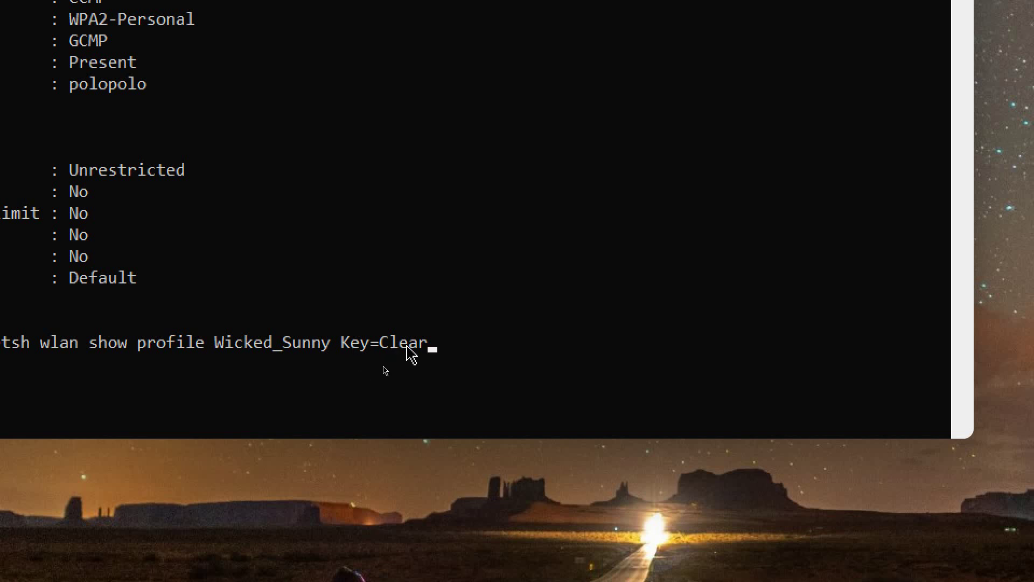
pyautogui.scroll(2, 407, 346)
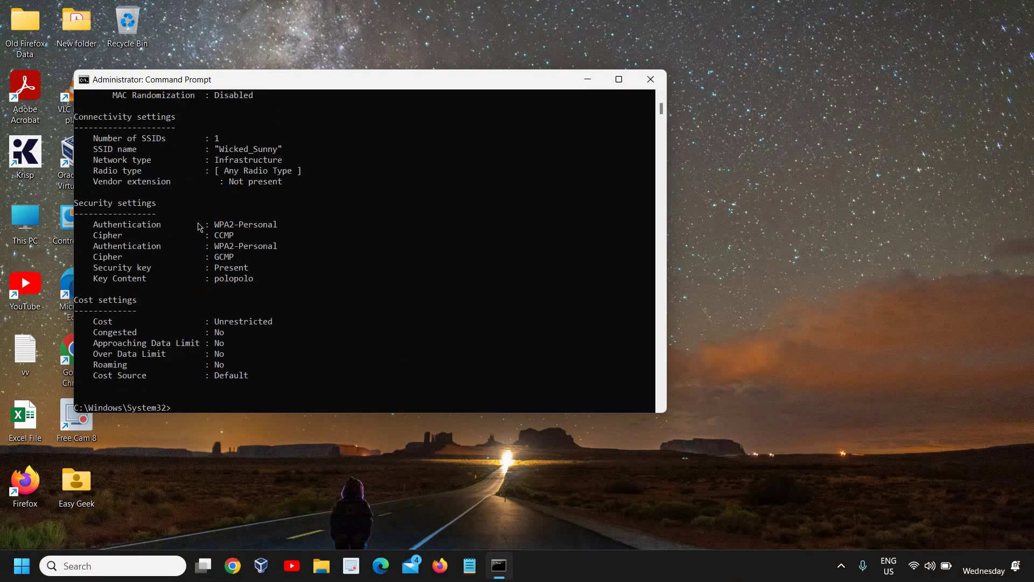
pyautogui.scroll(3, 199, 226)
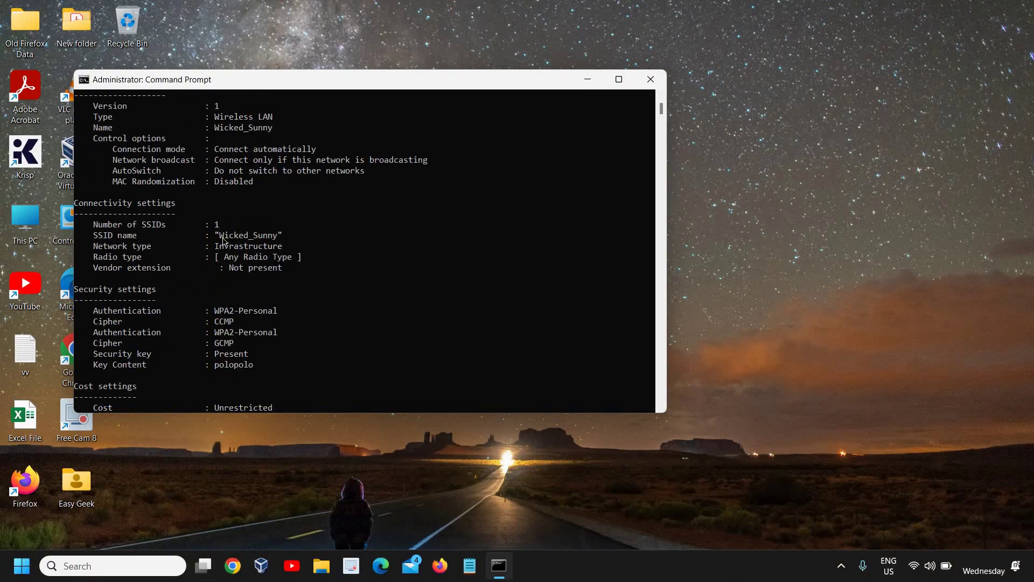
pyautogui.scroll(1, 243, 251)
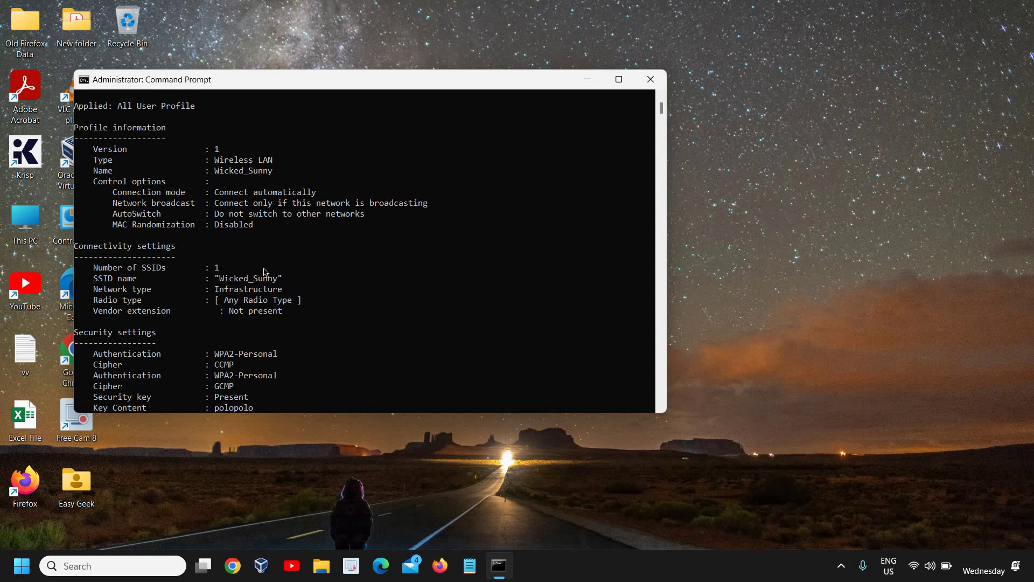
pyautogui.scroll(-1, 285, 305)
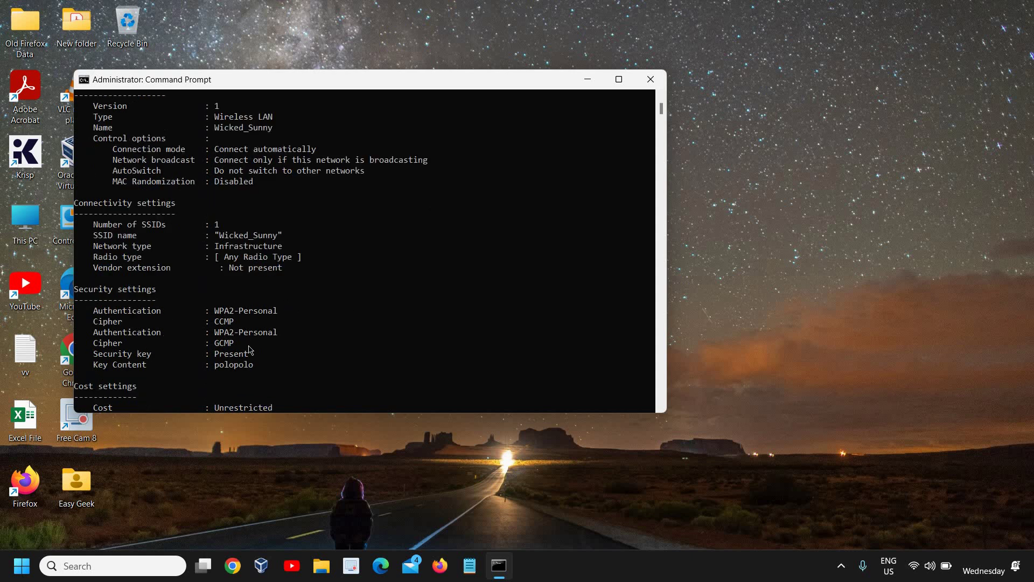
pyautogui.scroll(-1, 249, 349)
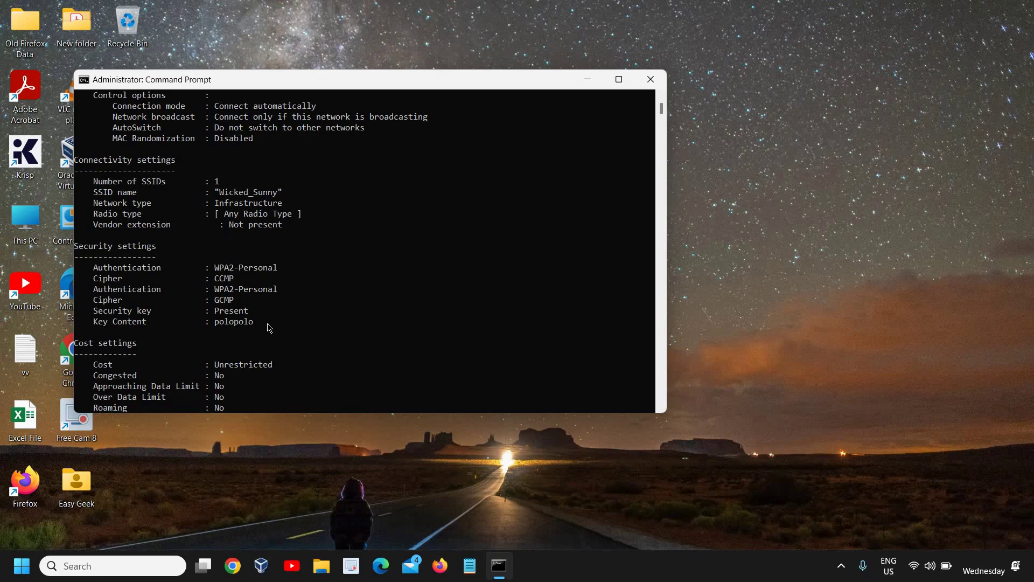
# Step: Minimize the Command Prompt console to the taskbar
pyautogui.click(588, 81)
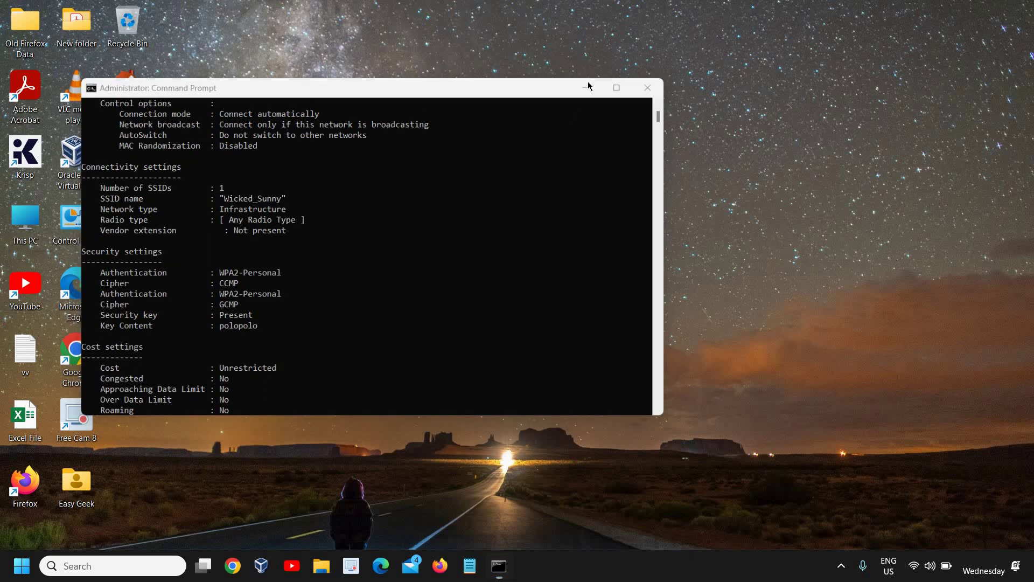